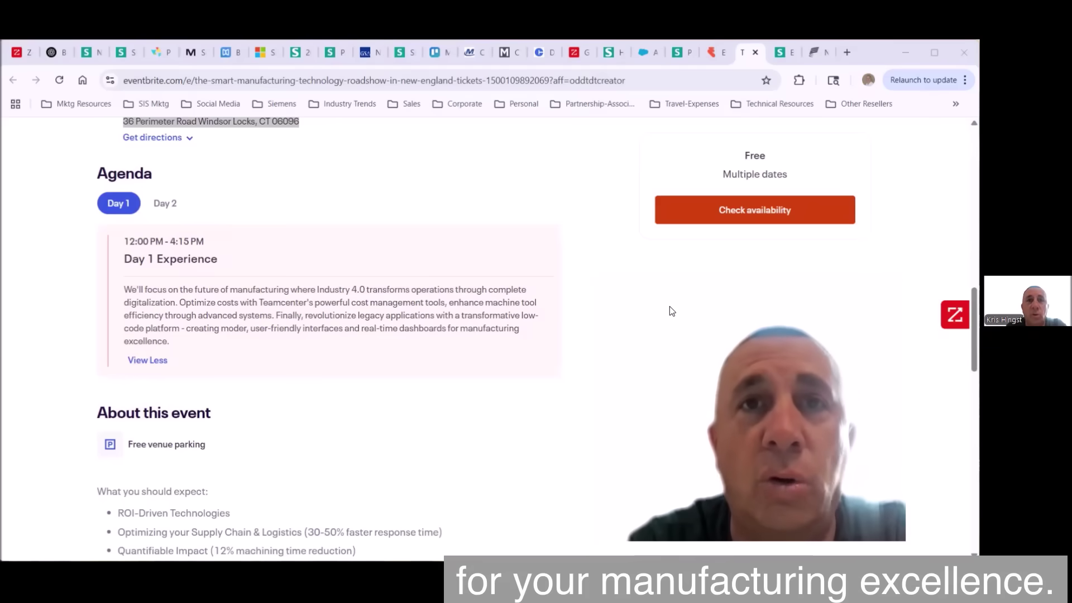
Switch the agenda to Day 2 and expand the full Day 2 Experience description.
{"action": "left_click", "coordinate": [166, 202]}
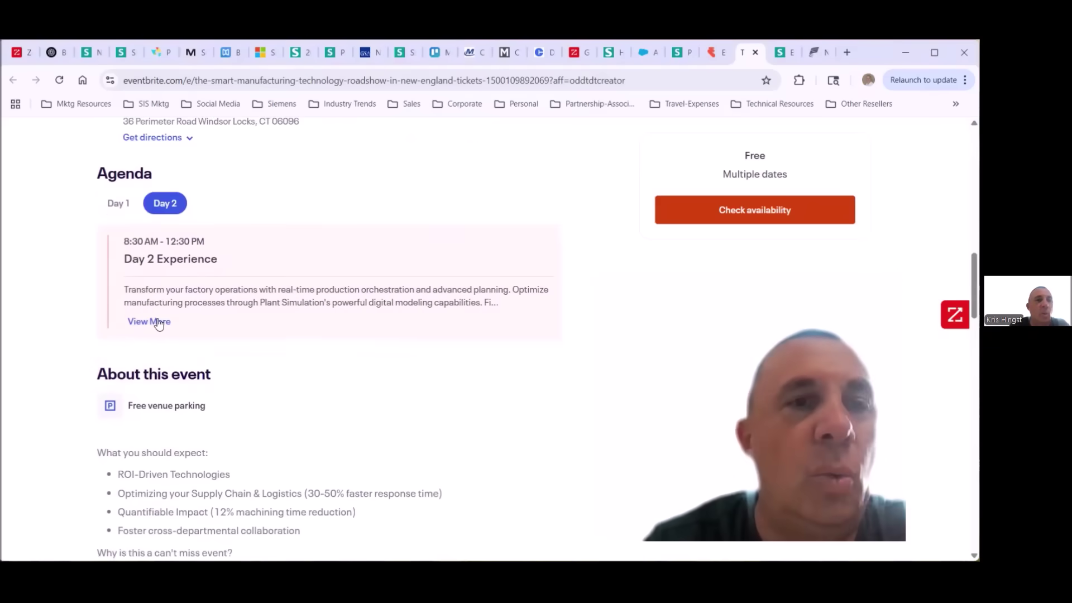
{"action": "left_click", "coordinate": [149, 322]}
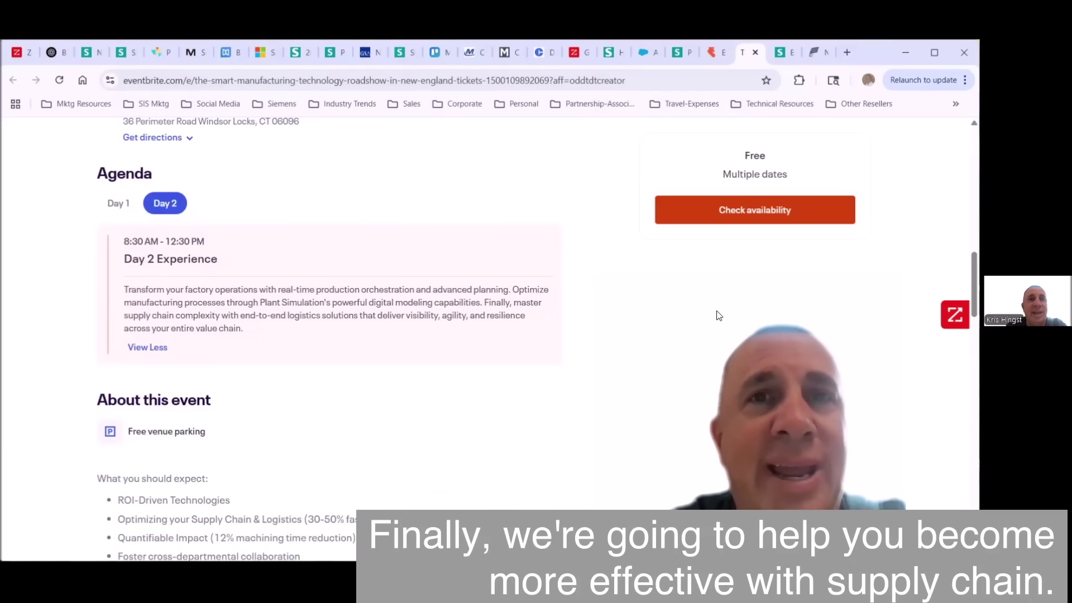
{"action": "scroll", "coordinate": [718, 315], "scroll_direction": "down", "scroll_amount": 5}
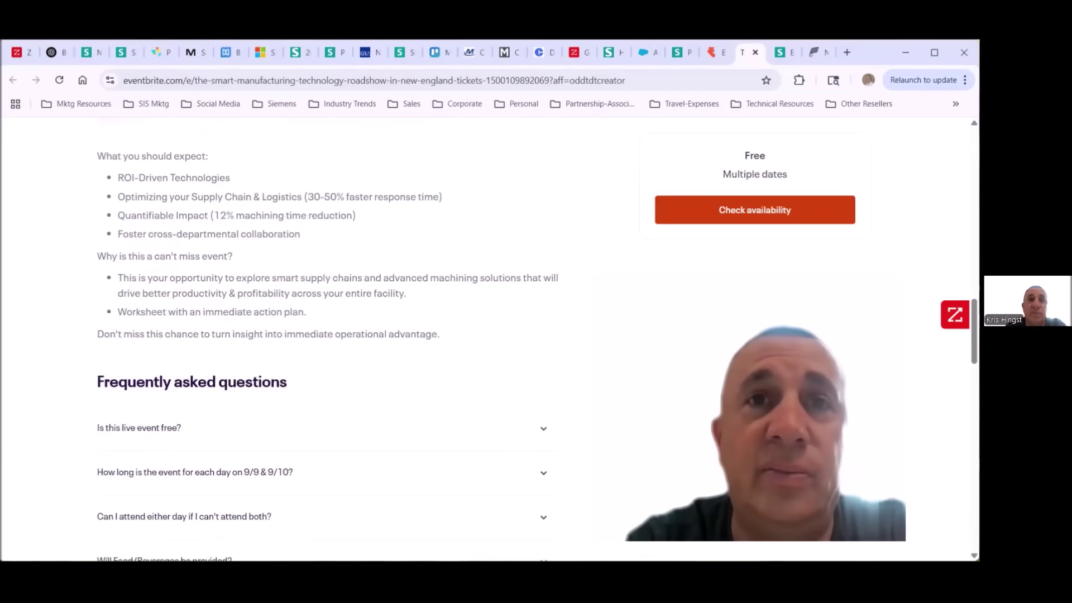